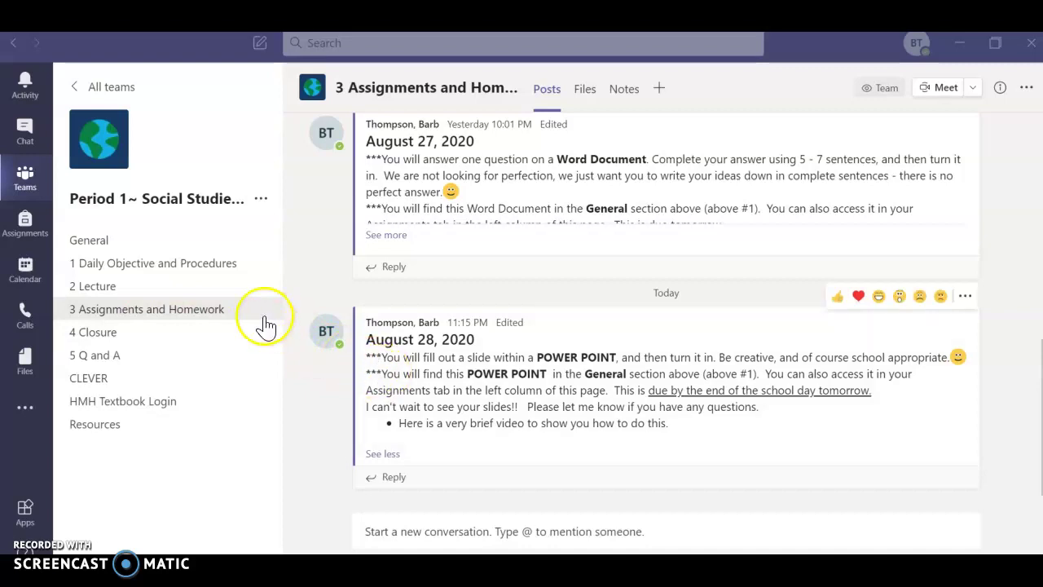
# Find the Practice Power Point assignment in the Period 1 Social Studies team's General channel.
pyautogui.click(87, 244)
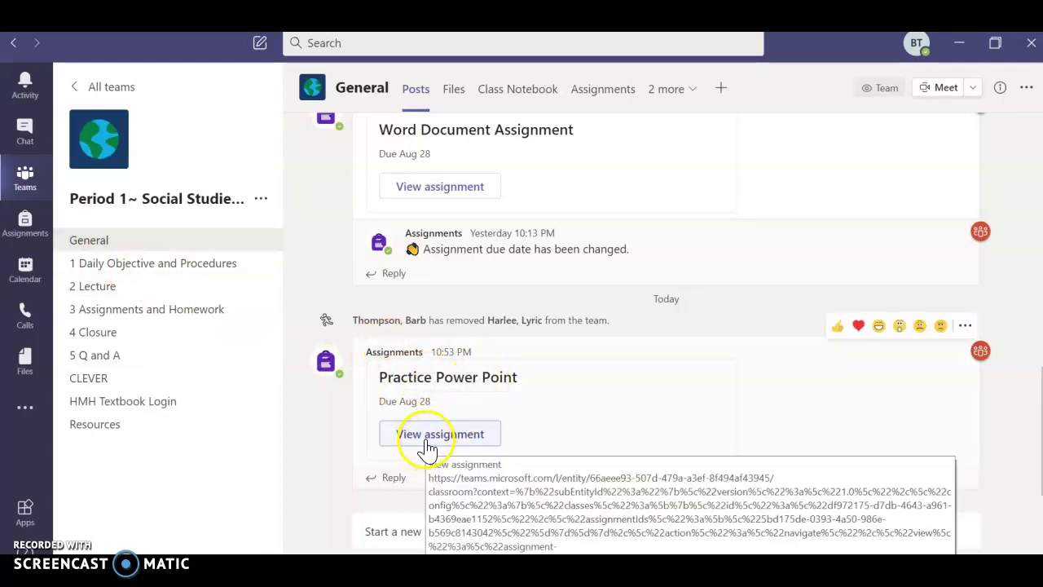
pyautogui.click(440, 433)
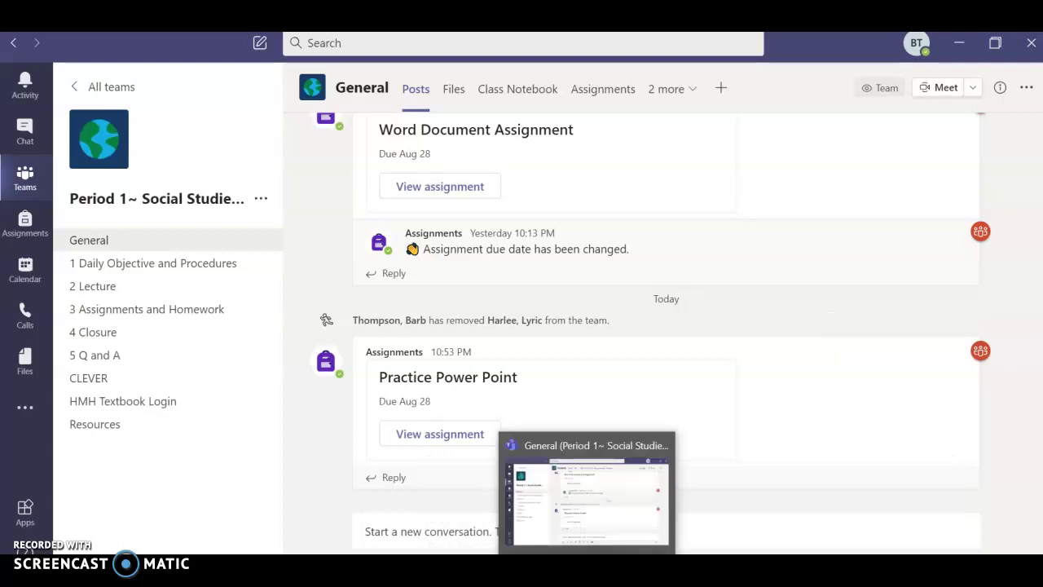
# Switch to the browser showing Thomp Trial's General channel and open How Have You Adapted Use.pptx from the Practice Power Point assignment.
pyautogui.hotkey('alt', 'Tab')
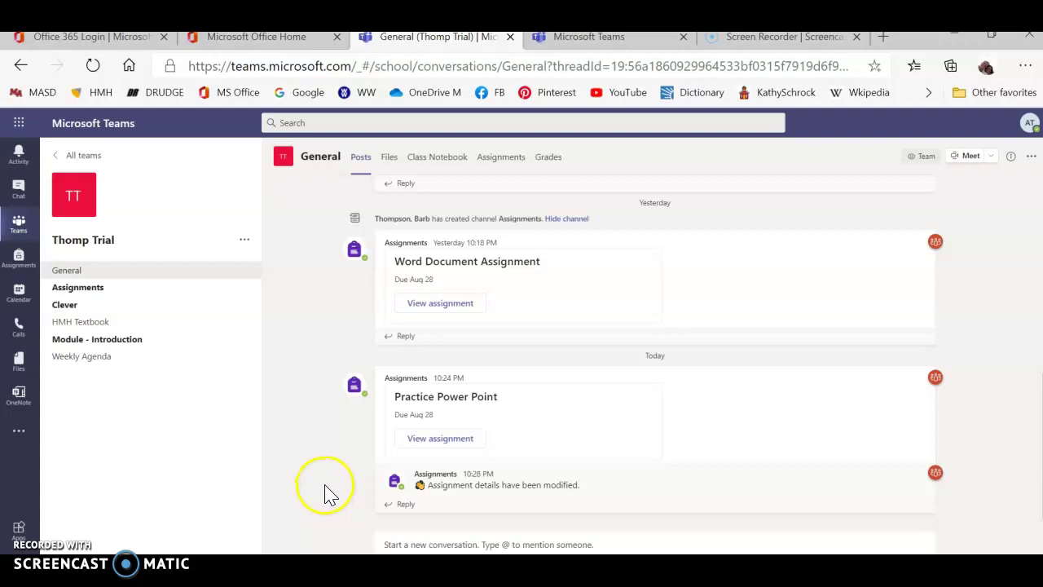
pyautogui.click(428, 441)
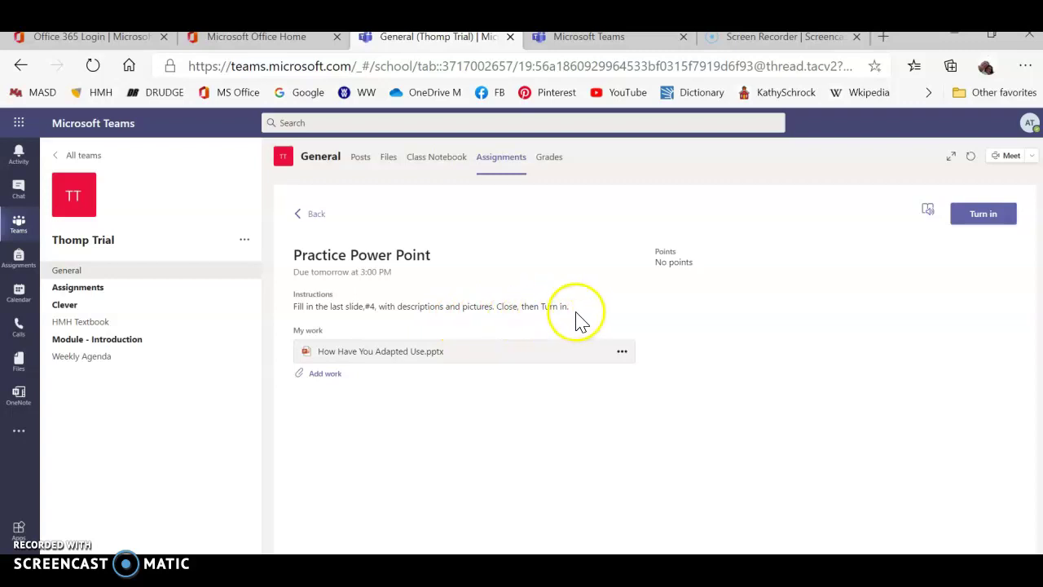
pyautogui.click(342, 356)
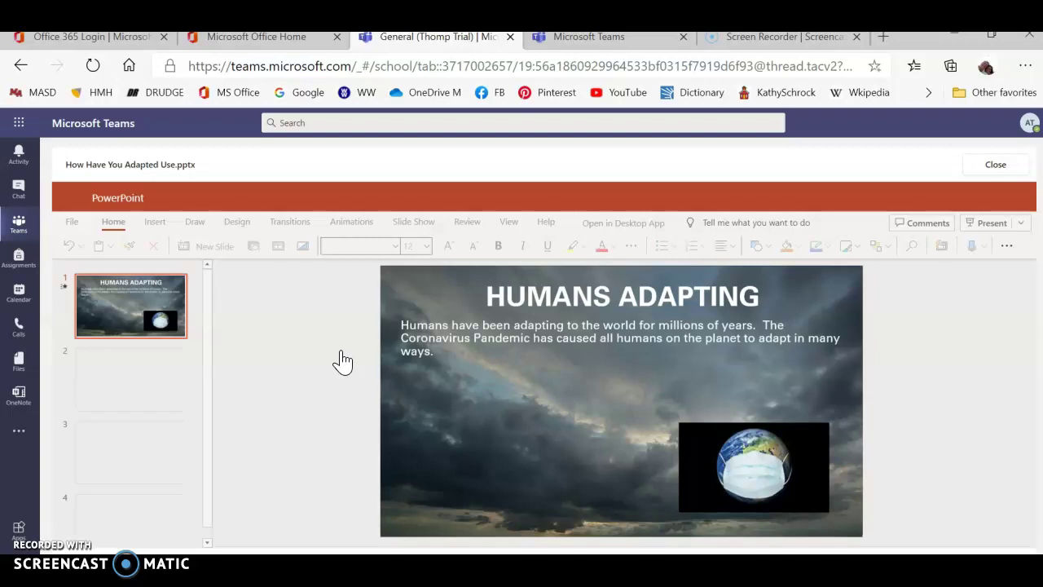
# Look through slides 1 to 3 of the presentation, including the task instructions on slide 3.
pyautogui.click(153, 310)
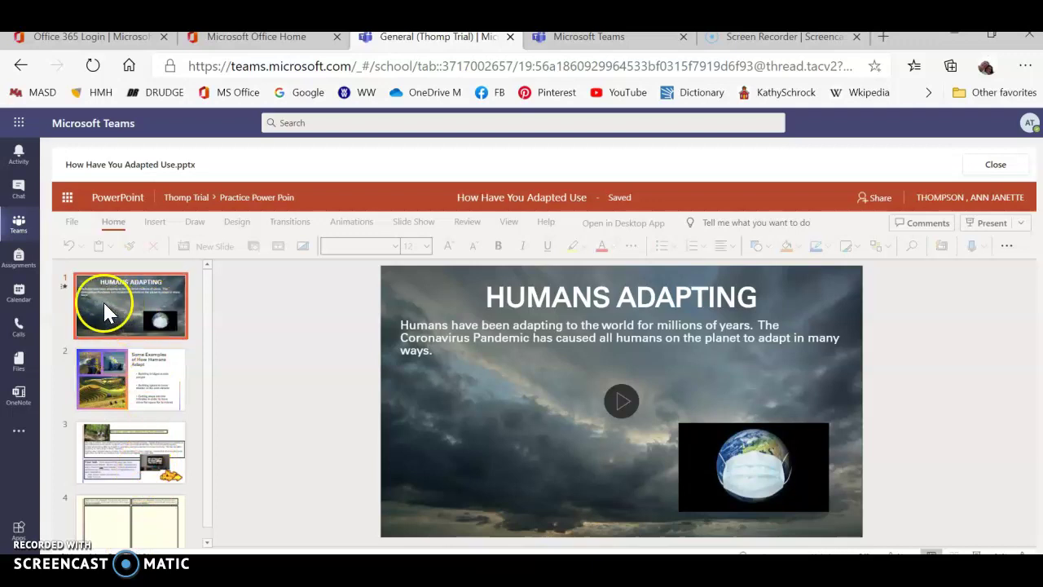
pyautogui.click(132, 316)
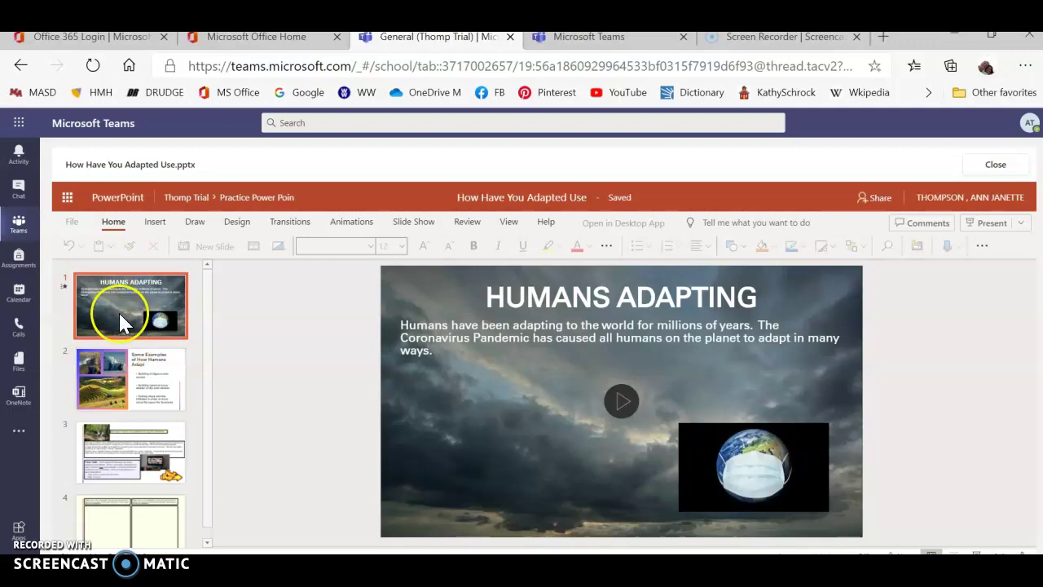
pyautogui.click(130, 387)
pyautogui.click(128, 463)
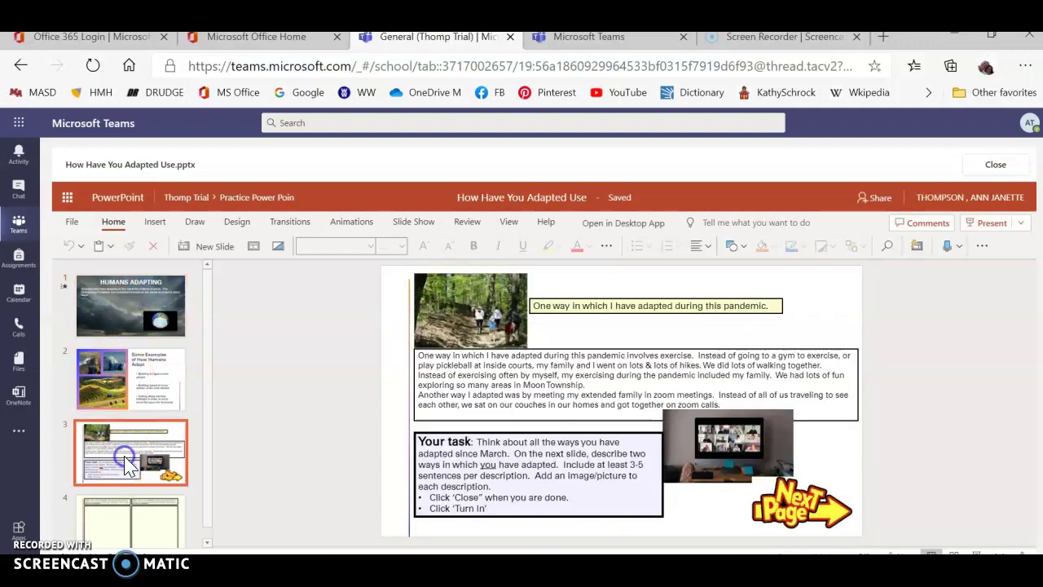
pyautogui.click(124, 459)
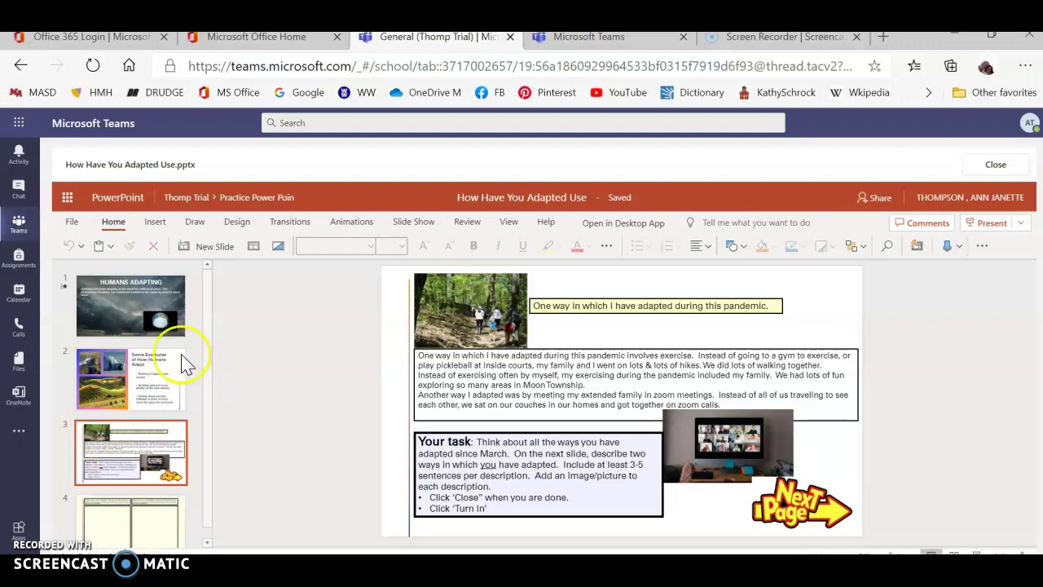
pyautogui.click(112, 393)
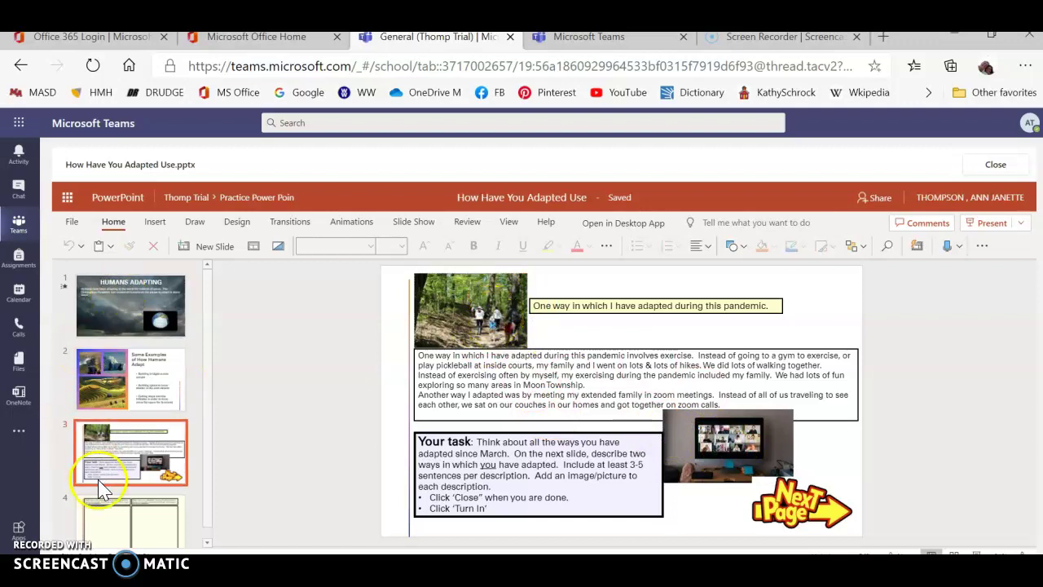
# Go to slide 4 and place the cursor in the first answer box under the pandemic adaptation question.
pyautogui.click(105, 522)
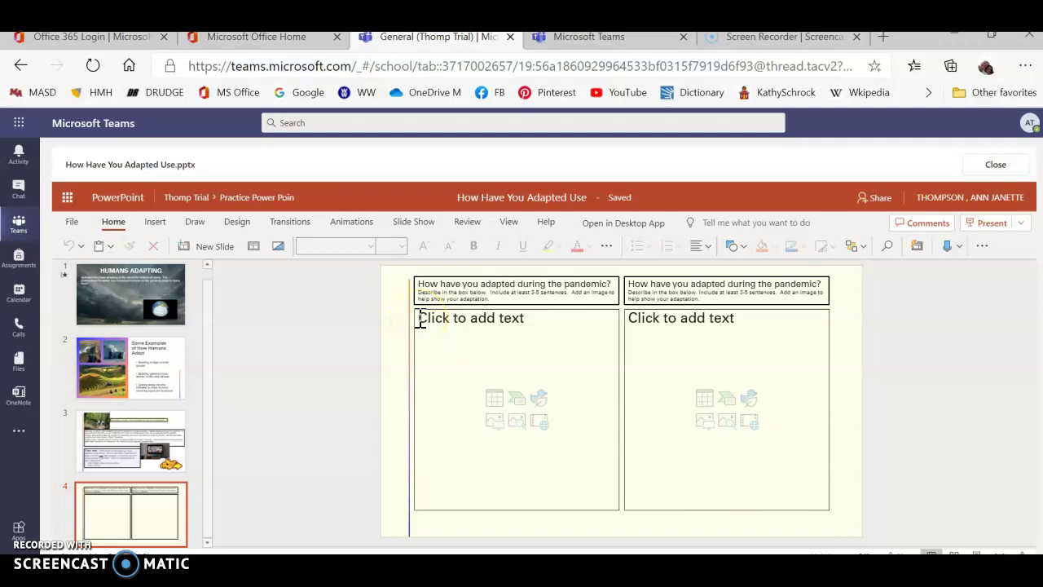
pyautogui.click(464, 319)
pyautogui.click(433, 319)
pyautogui.click(418, 319)
# Open Google Images in a new browser tab and search for "dancing clipart".
pyautogui.click(885, 37)
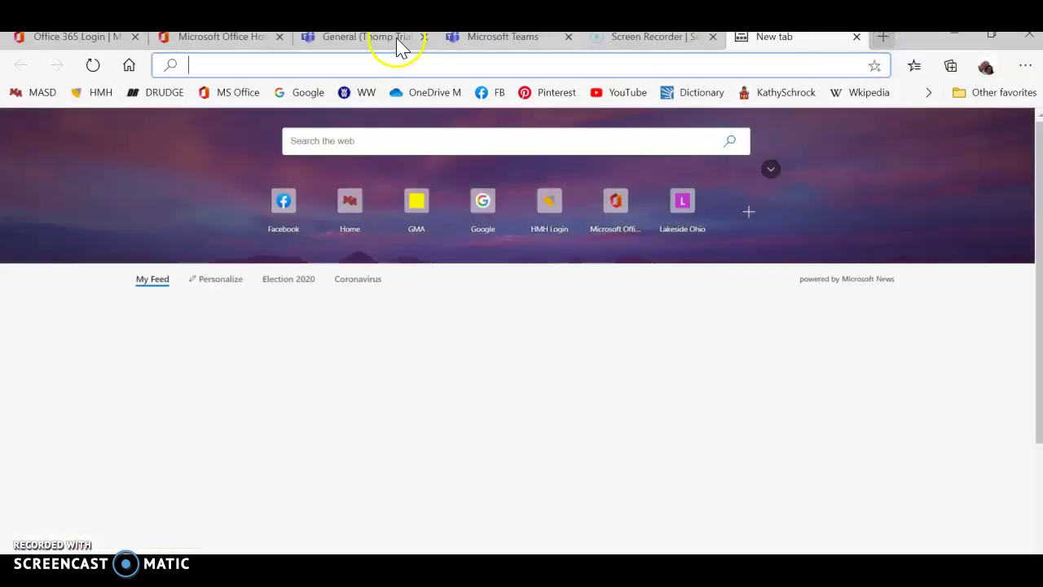
pyautogui.click(308, 95)
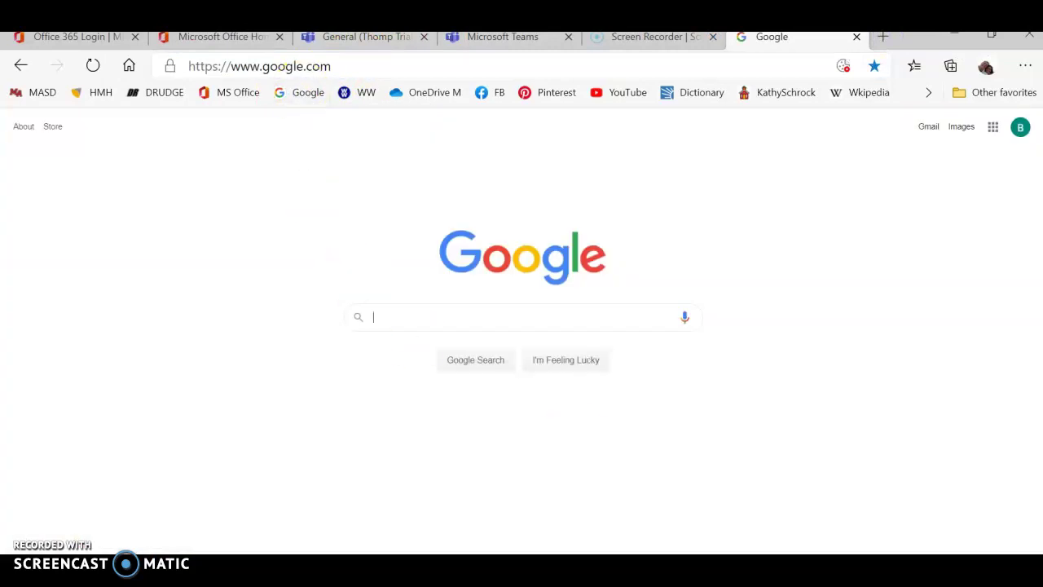
pyautogui.click(965, 128)
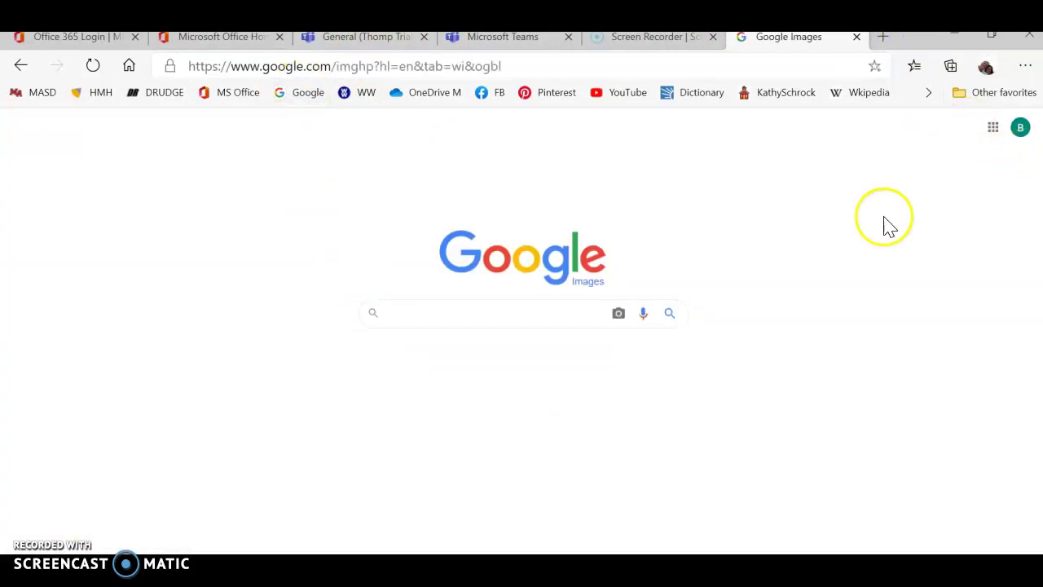
pyautogui.write('dan')
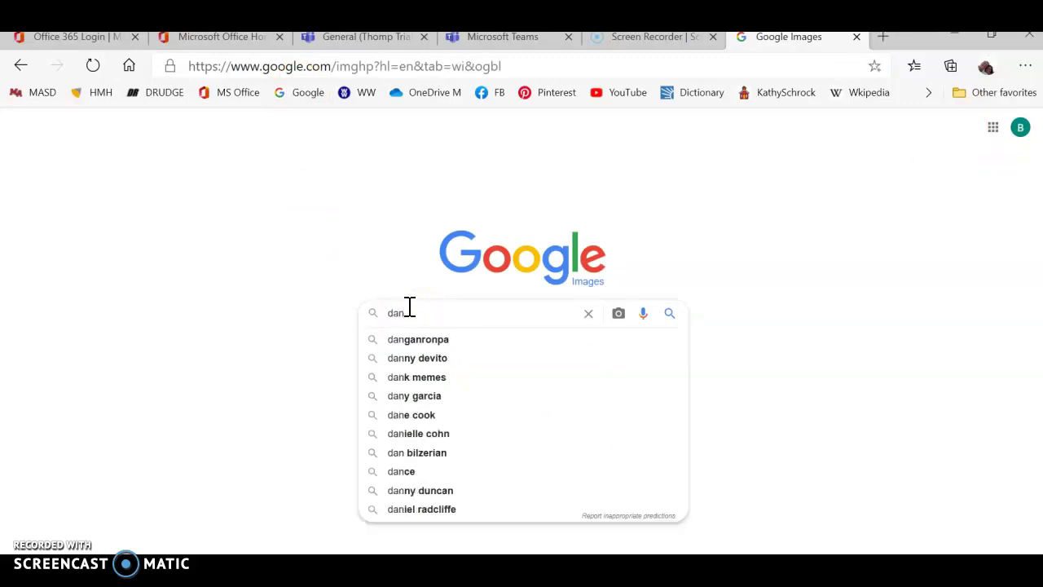
pyautogui.write('cing ')
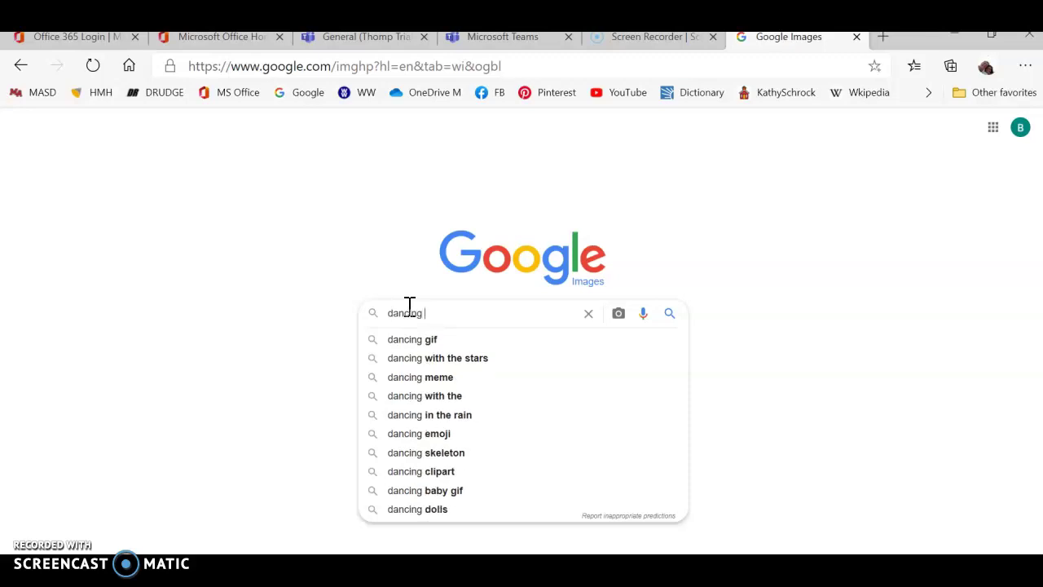
pyautogui.write('clip')
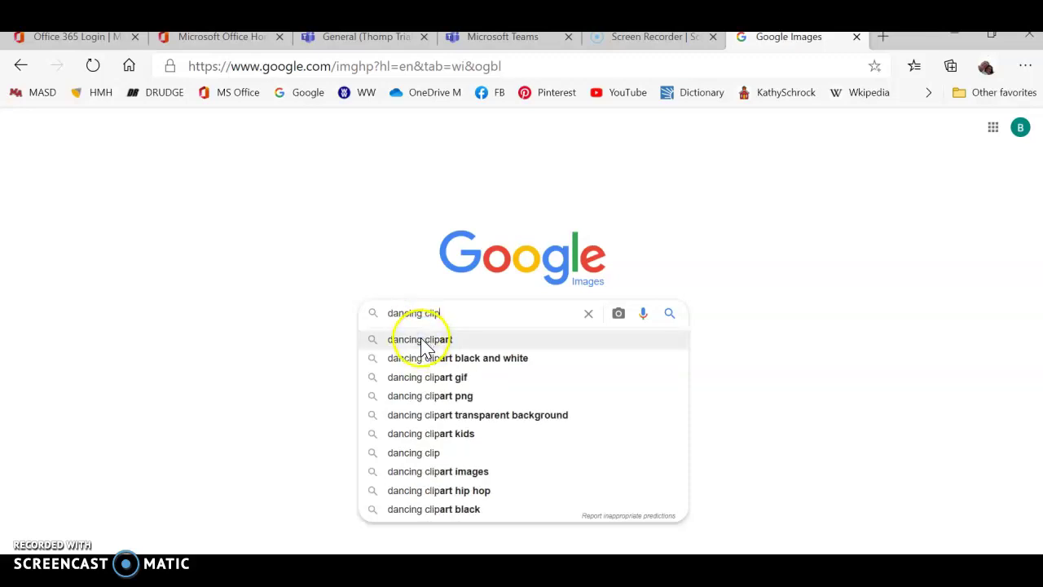
pyautogui.click(428, 339)
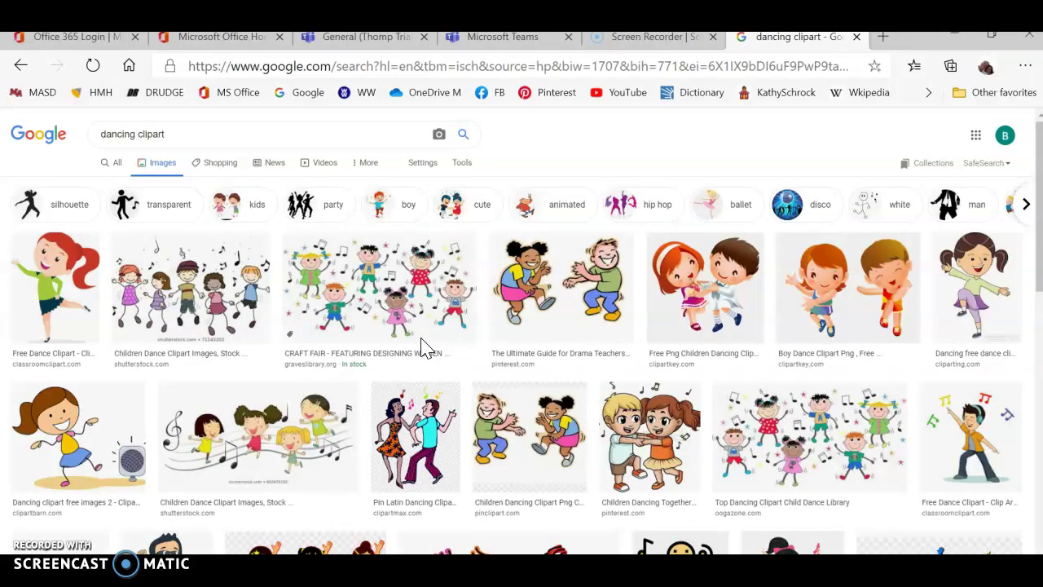
# Copy the Children Dancing Together clipart of a boy and girl from the image results.
pyautogui.click(603, 517)
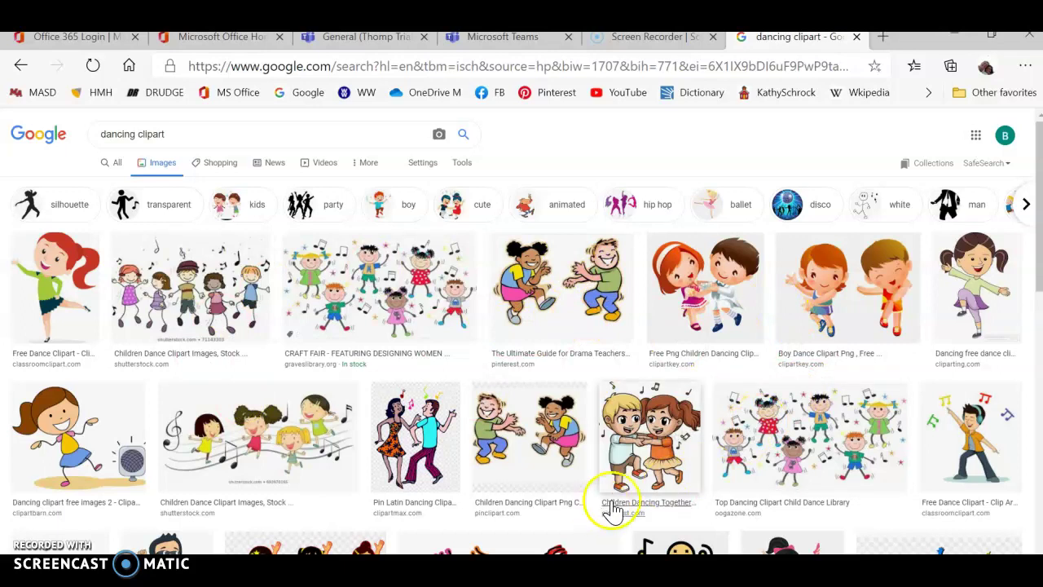
pyautogui.rightClick(650, 440)
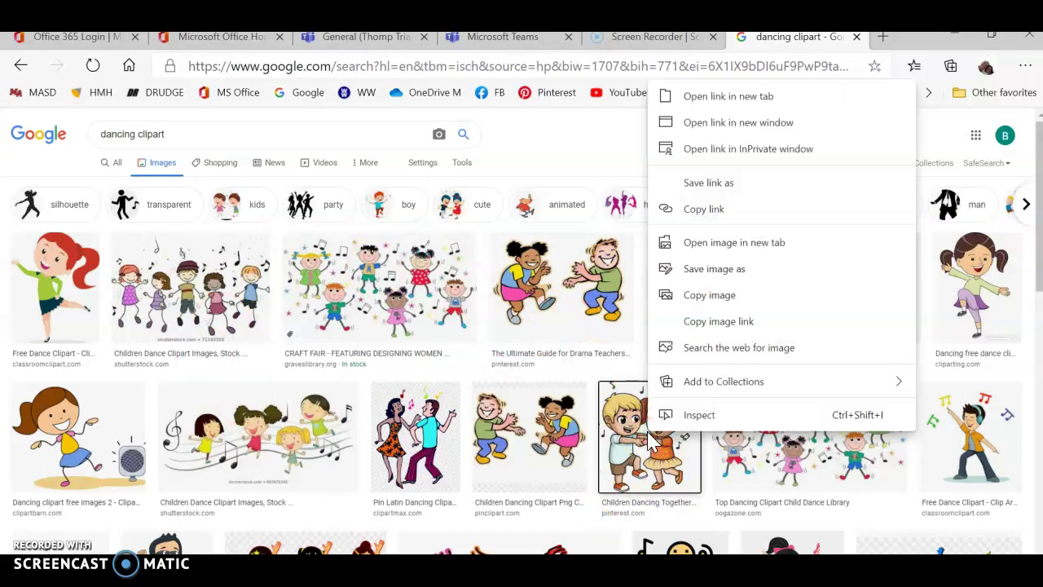
pyautogui.click(700, 271)
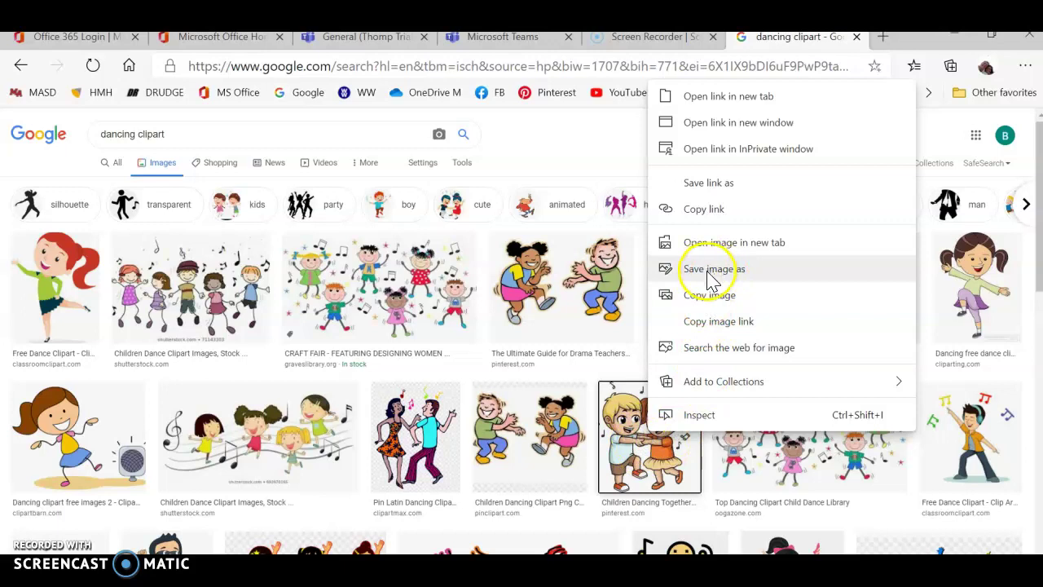
pyautogui.click(709, 295)
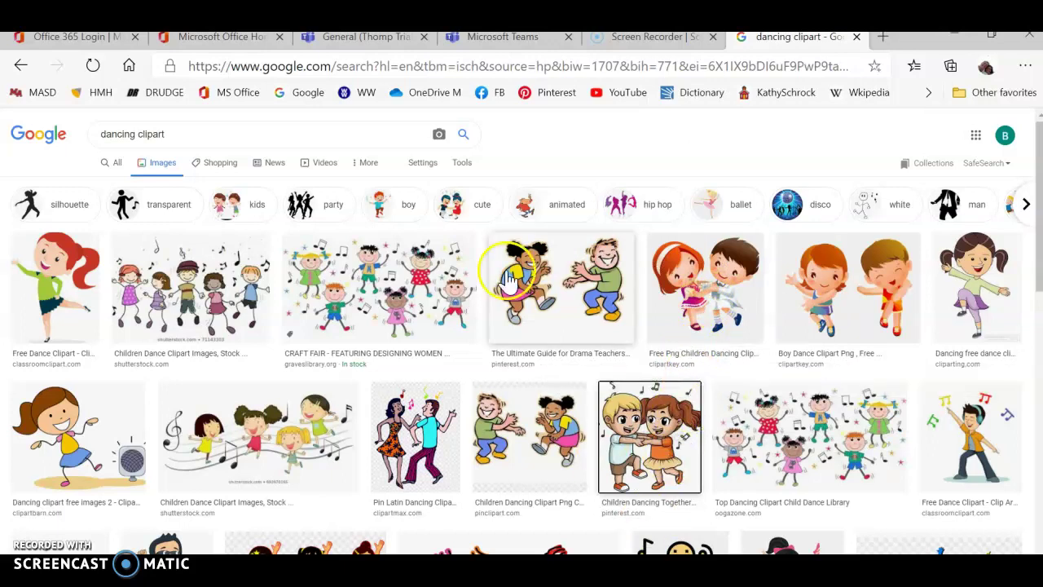
# Return to the Thomp Trial presentation and paste the copied clipart into the first answer box on slide 4.
pyautogui.click(343, 38)
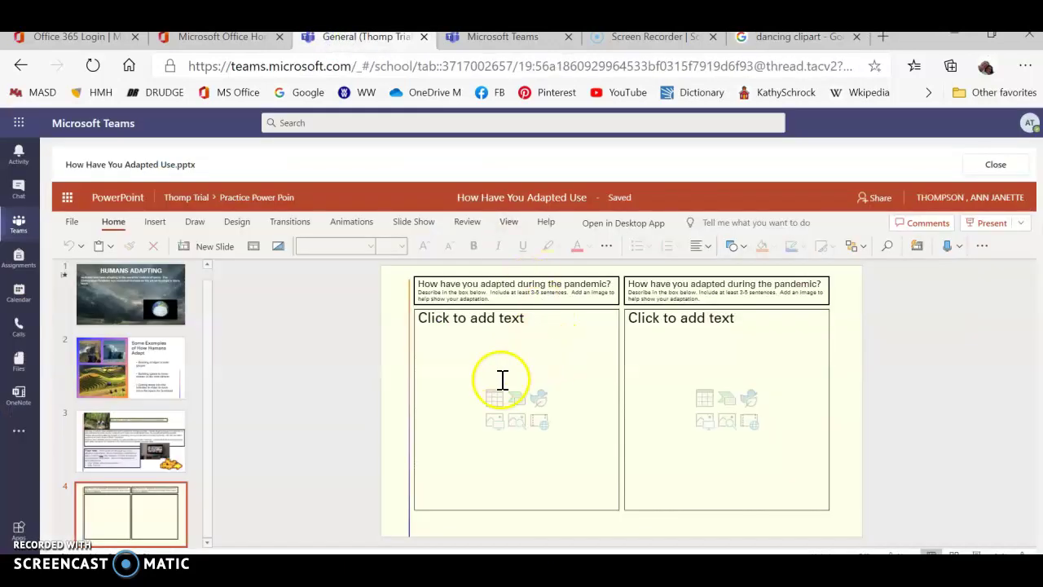
pyautogui.click(475, 376)
pyautogui.rightClick(475, 369)
pyautogui.click(499, 408)
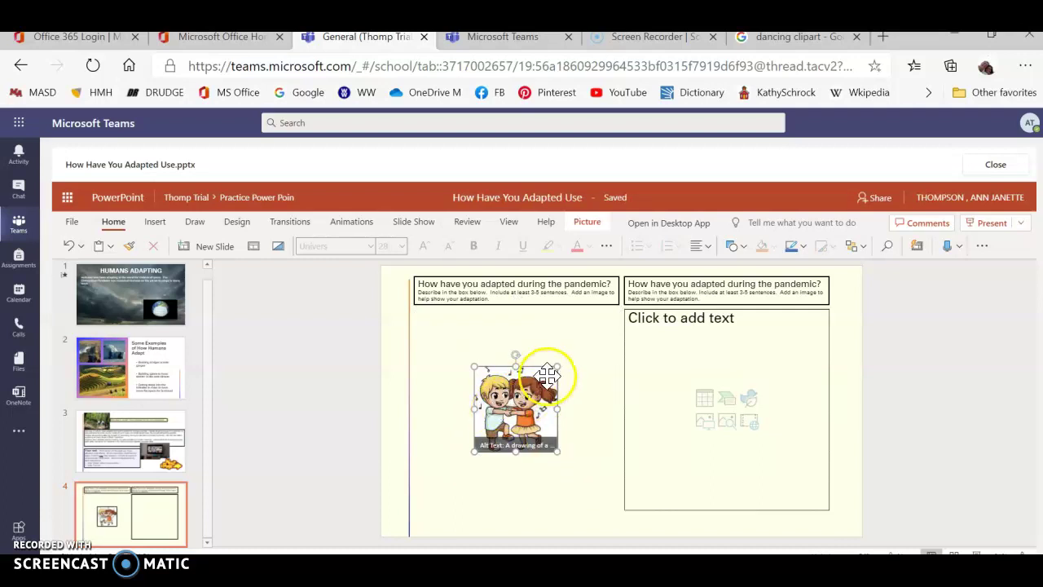
# Enlarge the dancing children picture slightly and reposition it within the first answer box.
pyautogui.moveTo(558, 364)
pyautogui.mouseDown()
pyautogui.moveTo(617, 314)
pyautogui.moveTo(563, 358)
pyautogui.mouseUp()
pyautogui.moveTo(518, 403)
pyautogui.mouseDown()
pyautogui.moveTo(454, 471)
pyautogui.moveTo(563, 441)
pyautogui.moveTo(489, 442)
pyautogui.moveTo(522, 397)
pyautogui.mouseUp()
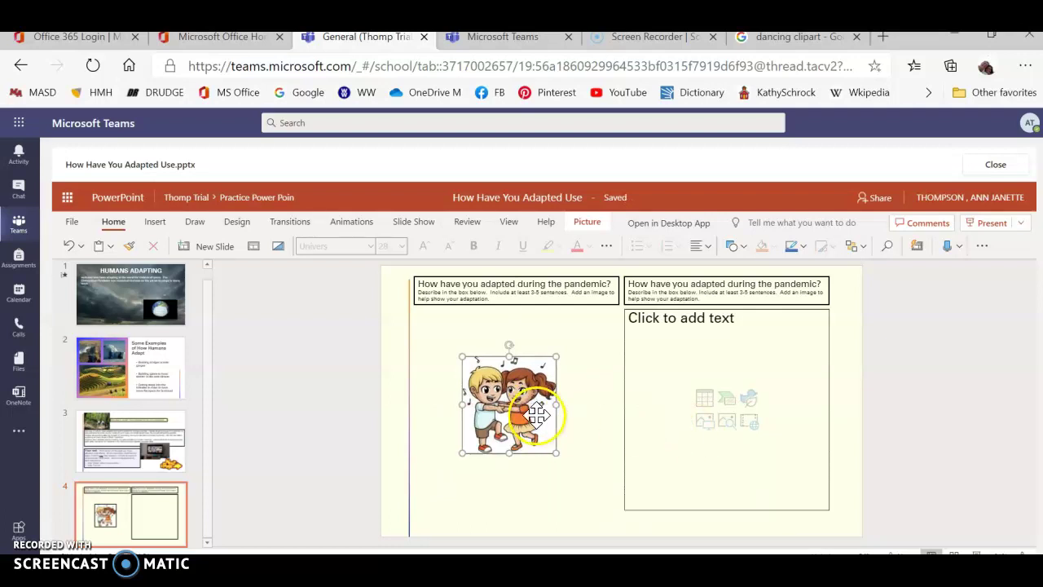
# Deselect the picture, close the presentation and turn in the Practice Power Point assignment.
pyautogui.click(582, 416)
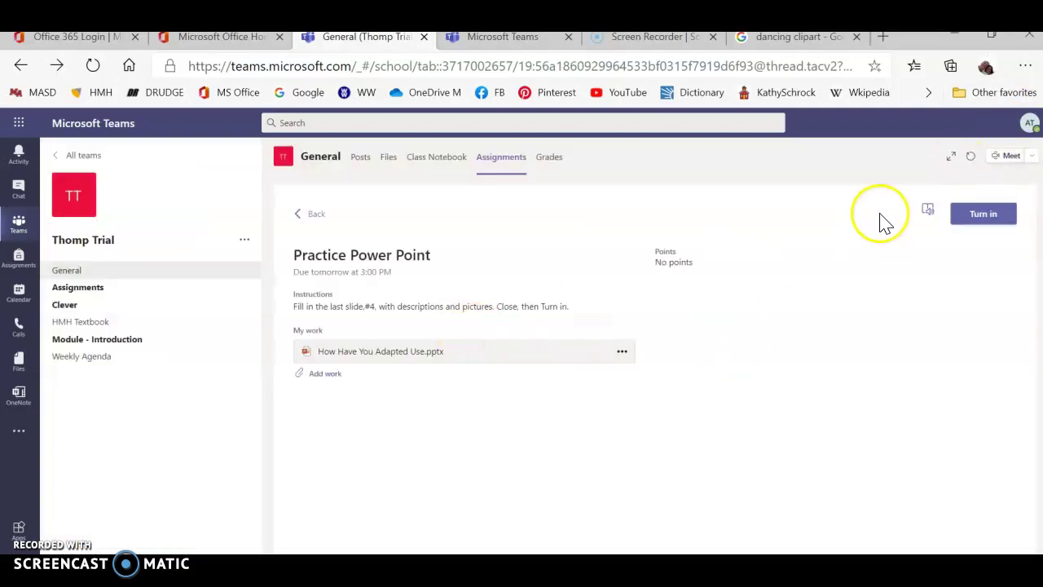
pyautogui.click(987, 219)
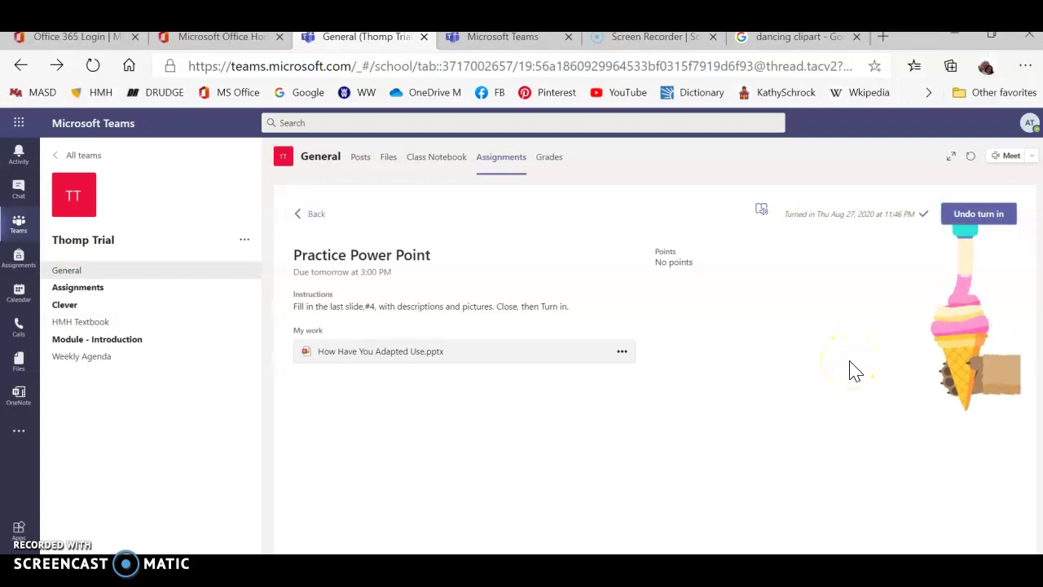